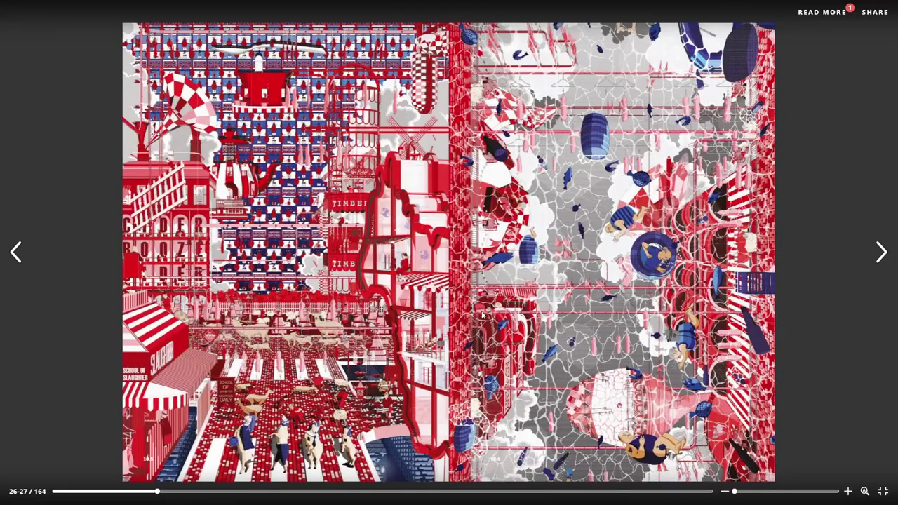
# Page forward two spreads in the Issuu portfolio flipbook and zoom in on the page.
pyautogui.click(622, 322)
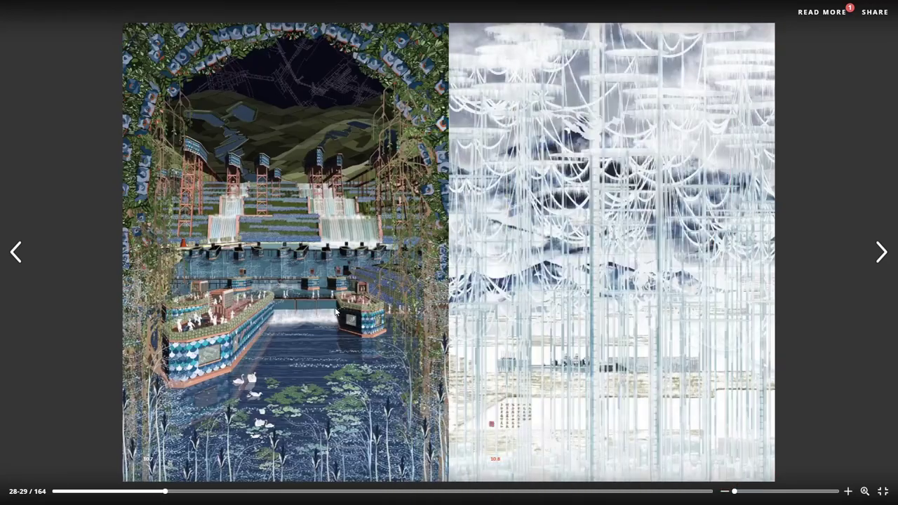
pyautogui.click(629, 321)
pyautogui.scroll(2, 203, 160)
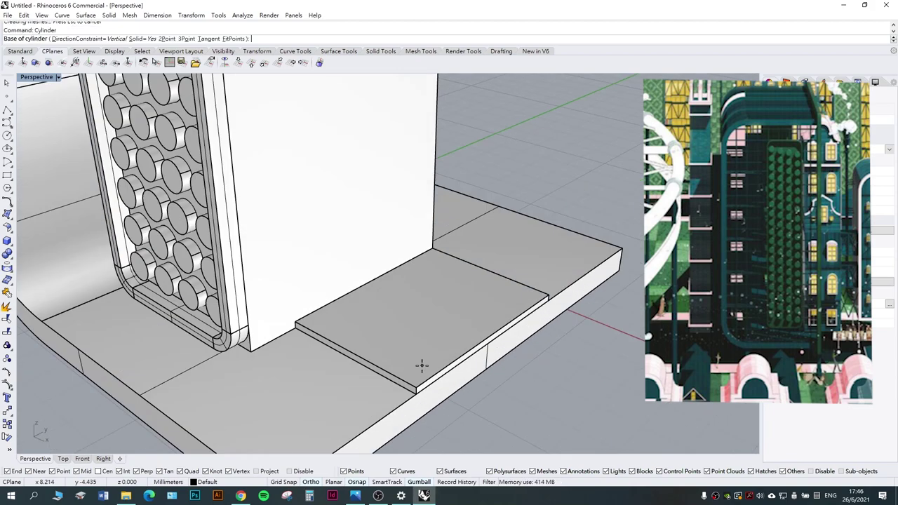
# Finish placing the new floor slab on the building block.
pyautogui.click(385, 331)
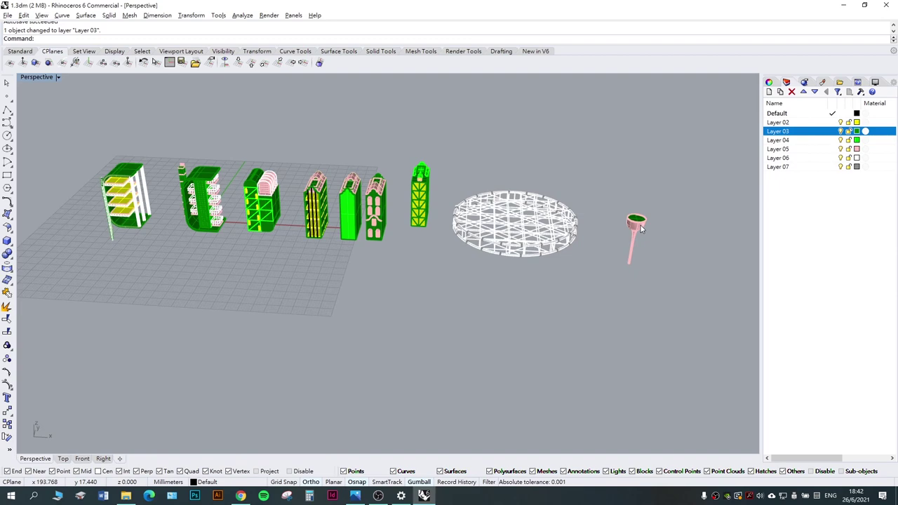
# Pan the Perspective viewport to recentre the layer-coloured building modules.
pyautogui.keyDown('shift'); pyautogui.moveTo(312, 285); pyautogui.dragTo(323, 286, button='right'); pyautogui.keyUp('shift')
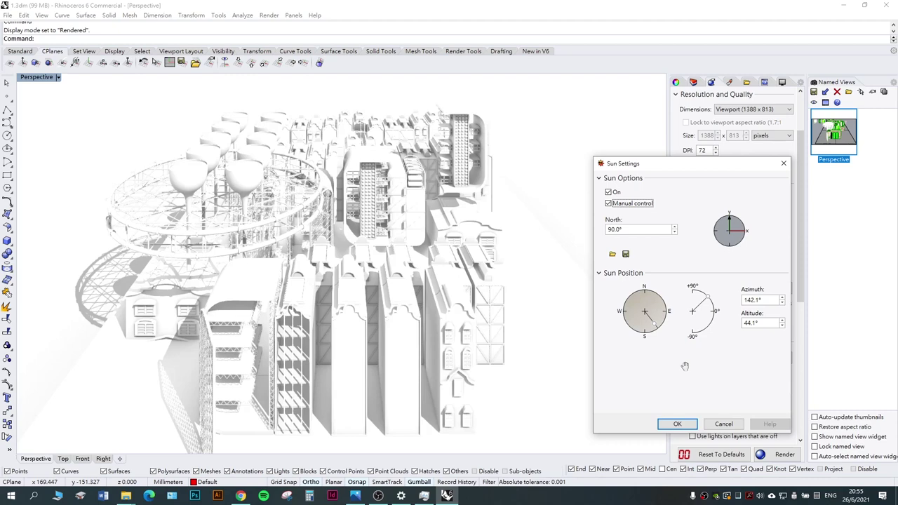
# Confirm the manually set sun azimuth and altitude for the rendered city model.
pyautogui.click(677, 424)
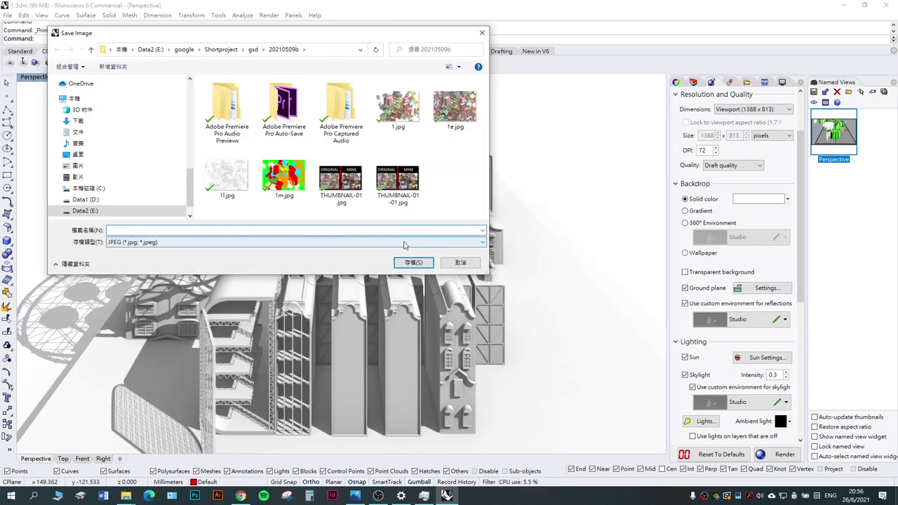
# Cancel saving the rendered image and set 圖層 2 to Multiply blend mode.
pyautogui.press('Escape')
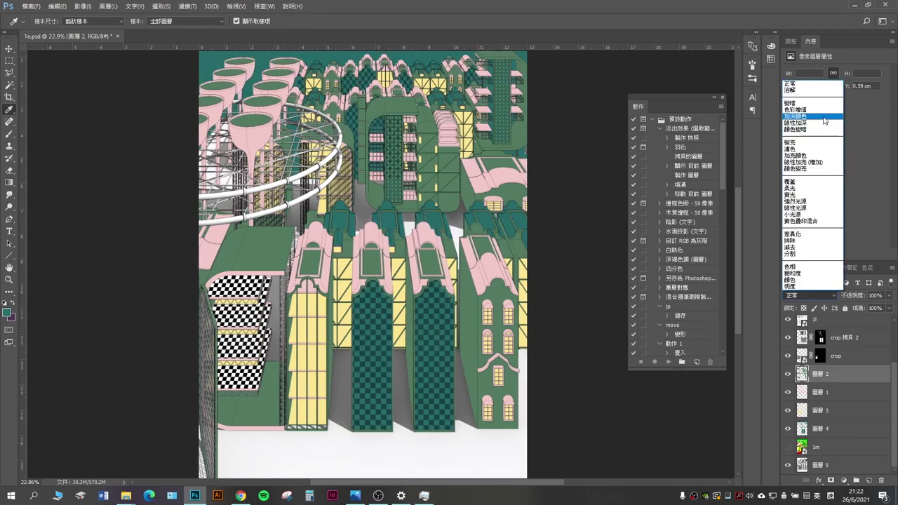
pyautogui.click(825, 110)
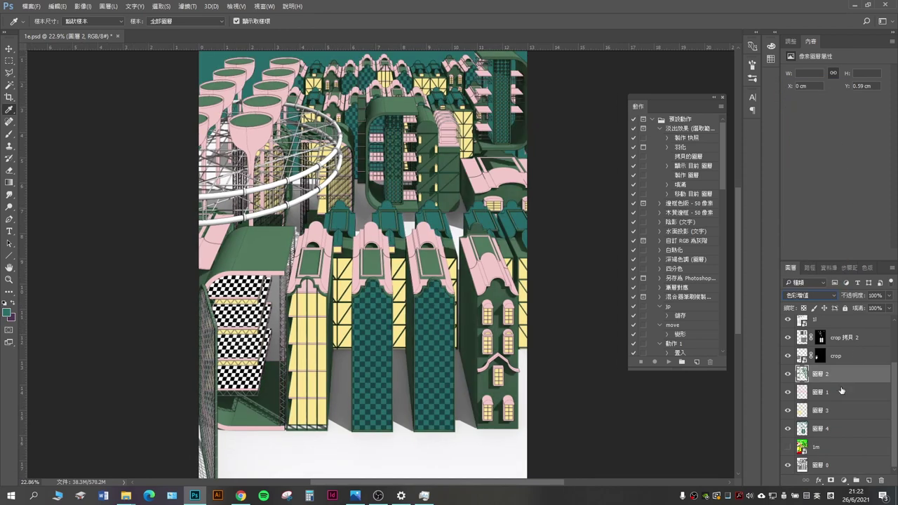
# Set the layer to Multiply and raise two Curves points to brighten midtones and shadows.
pyautogui.click(808, 110)
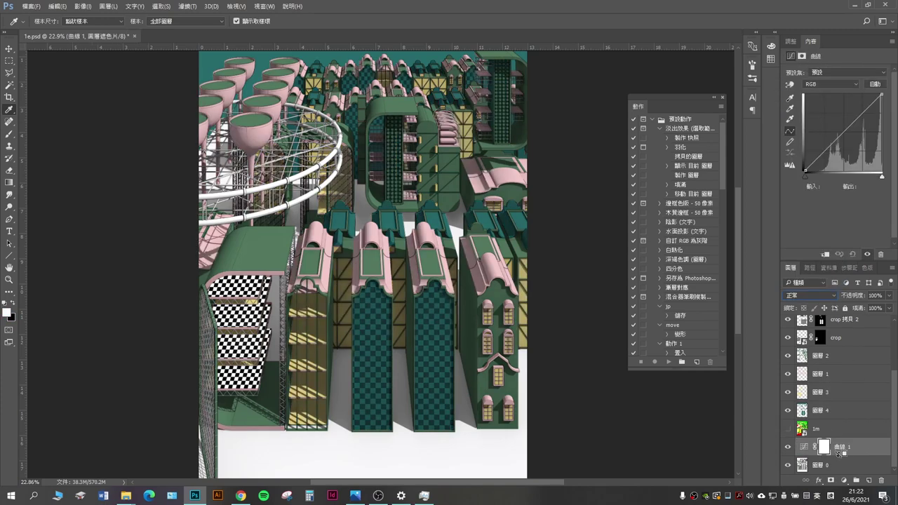
pyautogui.moveTo(848, 127); pyautogui.dragTo(848, 103)
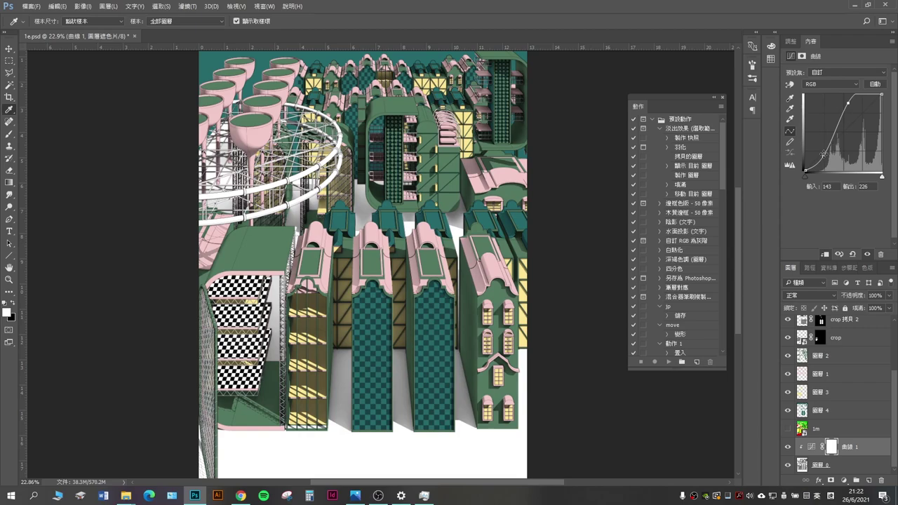
pyautogui.moveTo(824, 154); pyautogui.dragTo(817, 146)
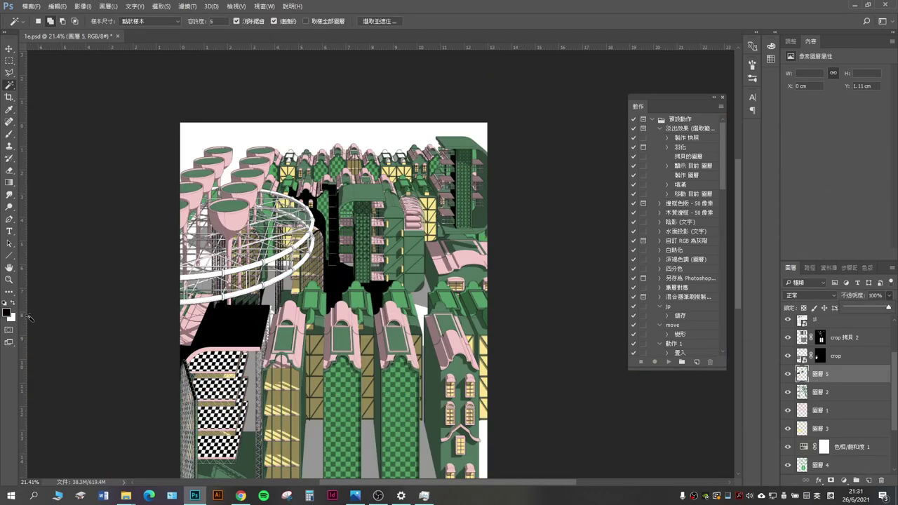
# Fill the selected black gaps between buildings with dark green #233b29, then deselect.
pyautogui.click(6, 312)
pyautogui.press('Return')
pyautogui.click(7, 312)
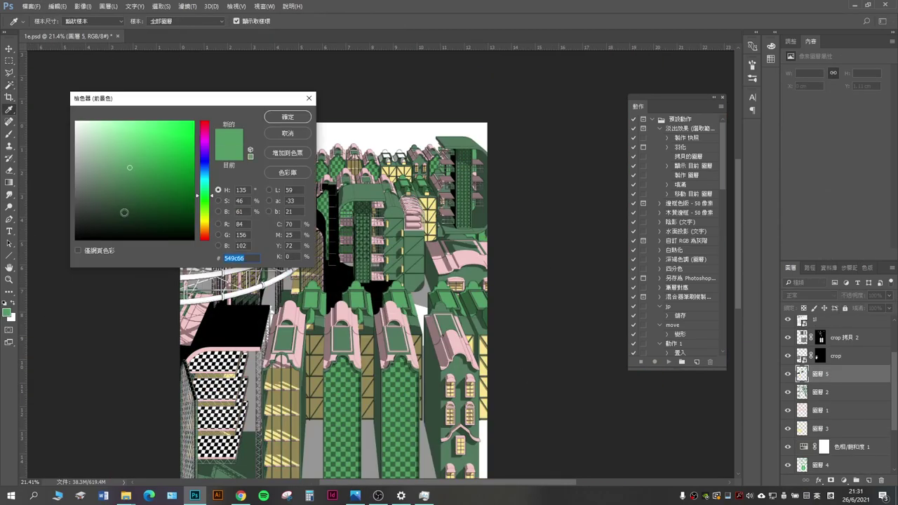
pyautogui.press('Return')
pyautogui.hotkey('alt', 'BackSpace')
pyautogui.click(6, 312)
pyautogui.press('Return')
pyautogui.hotkey('ctrl', 'd')
# Switch from the Marquee to the Magic Wand tool and make layer 1l active.
pyautogui.keyDown('alt'); pyautogui.scroll(-2, 419, 235); pyautogui.keyUp('alt')
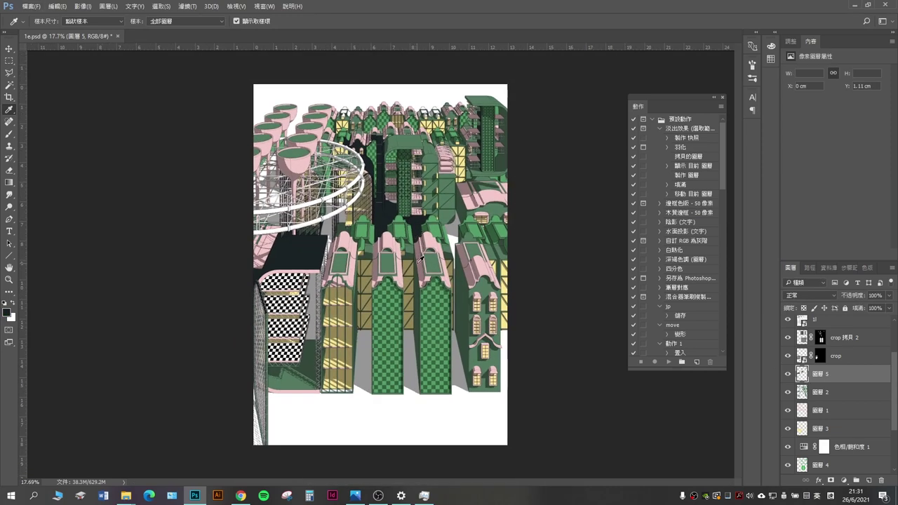
pyautogui.keyDown('alt'); pyautogui.scroll(3, 420, 258); pyautogui.keyUp('alt')
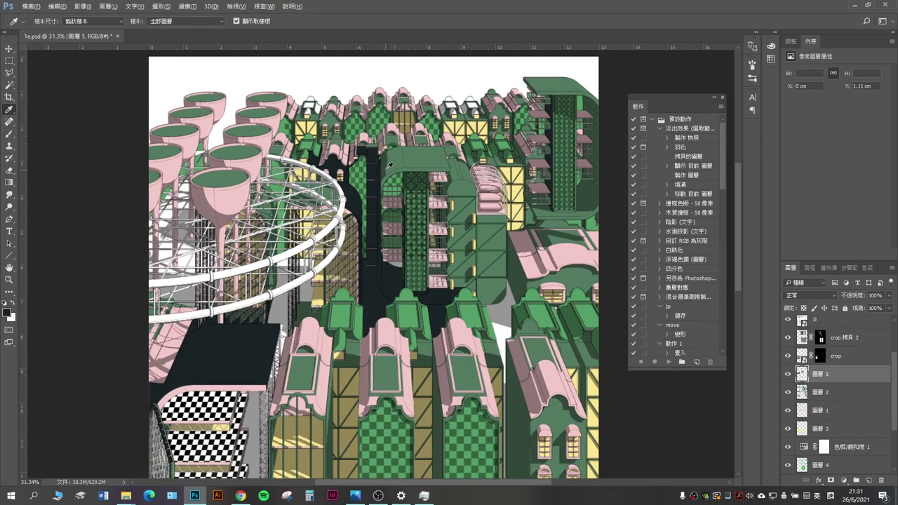
pyautogui.press('m')
pyautogui.keyDown('alt'); pyautogui.scroll(-2, 388, 164); pyautogui.keyUp('alt')
pyautogui.scroll(-3, 421, 280)
pyautogui.scroll(3, 457, 357)
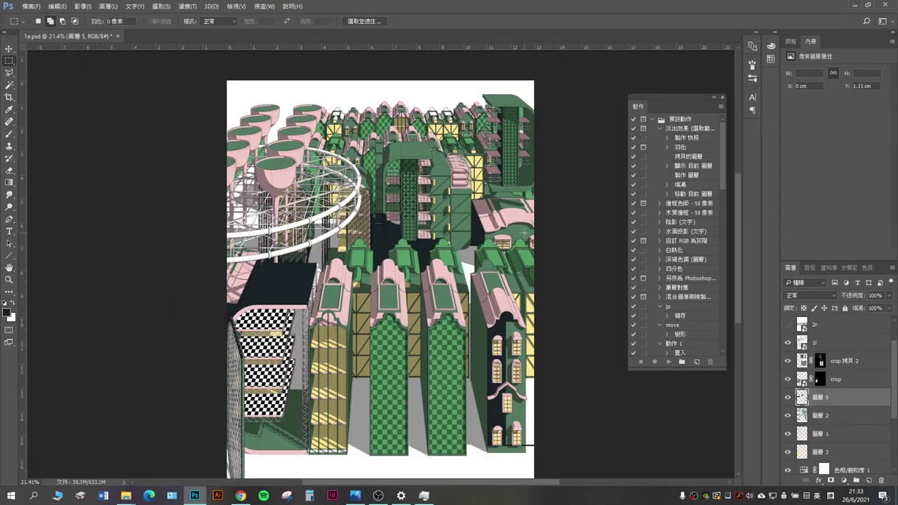
pyautogui.scroll(2, 531, 217)
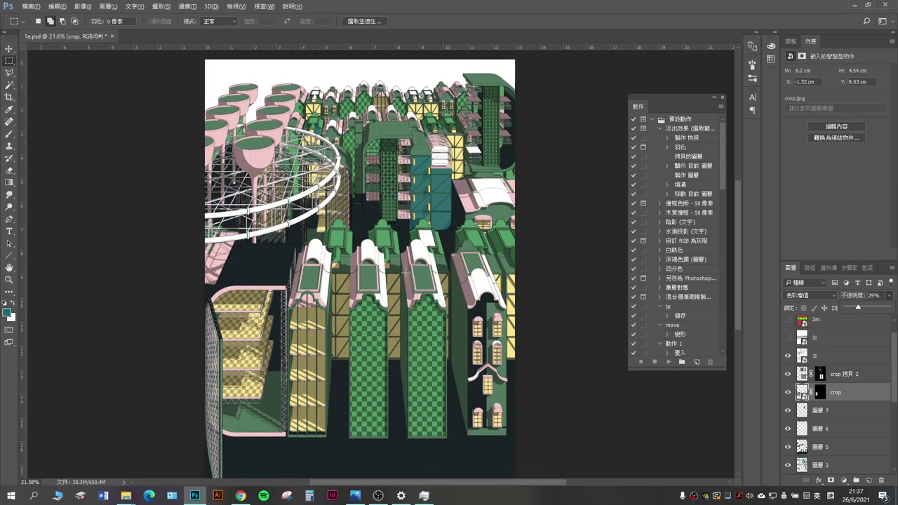
pyautogui.press('w')
pyautogui.keyDown('alt'); pyautogui.scroll(3, 396, 263); pyautogui.keyUp('alt')
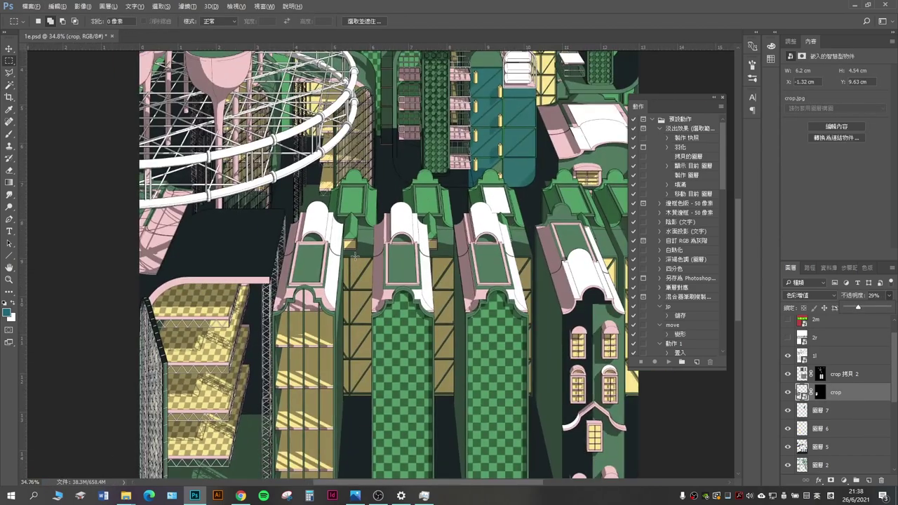
pyautogui.keyDown('ctrl'); pyautogui.click(275, 260); pyautogui.keyUp('ctrl')
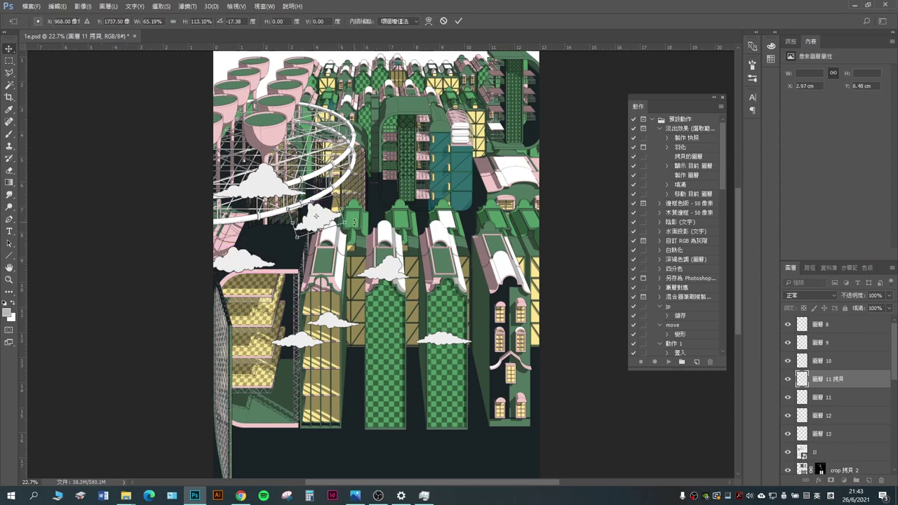
# Select the 圖層 9 cloud layer and shift the duplicated top strip to the right.
pyautogui.click(330, 312)
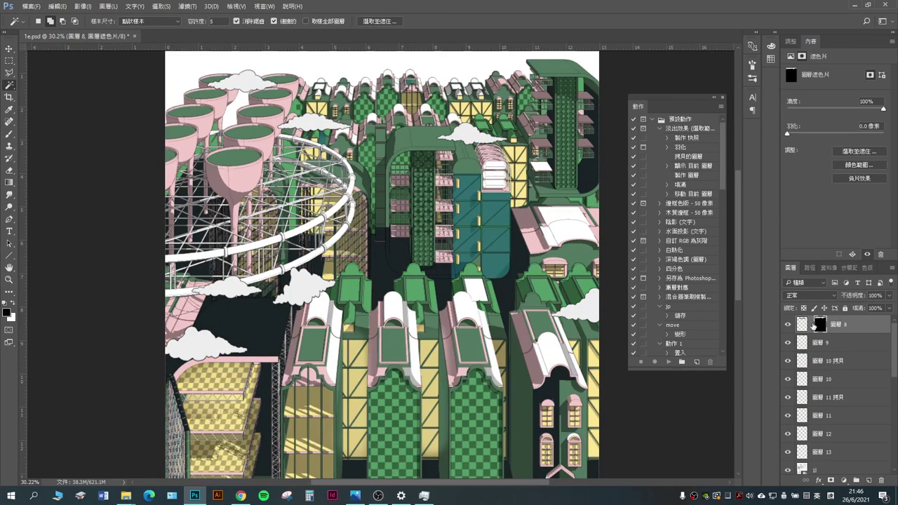
pyautogui.moveTo(330, 91); pyautogui.dragTo(395, 92)
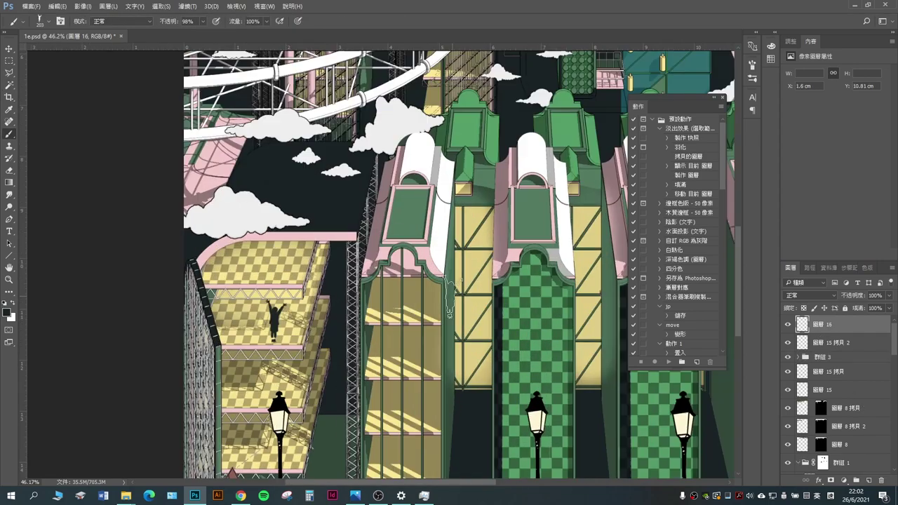
# Paint orange figures into the yellow windows with a slightly larger brush.
pyautogui.keyDown('alt'); pyautogui.scroll(-2, 449, 298); pyautogui.keyUp('alt')
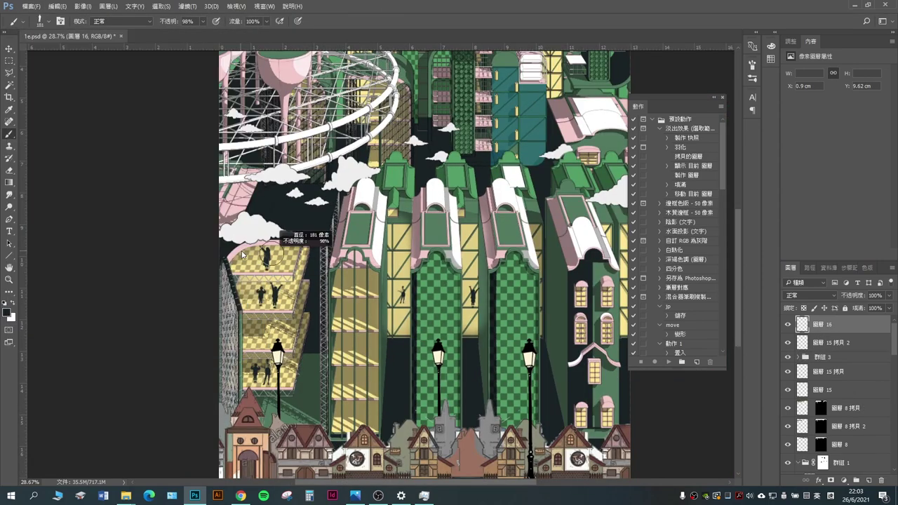
pyautogui.keyDown('alt'); pyautogui.scroll(1, 282, 261); pyautogui.keyUp('alt')
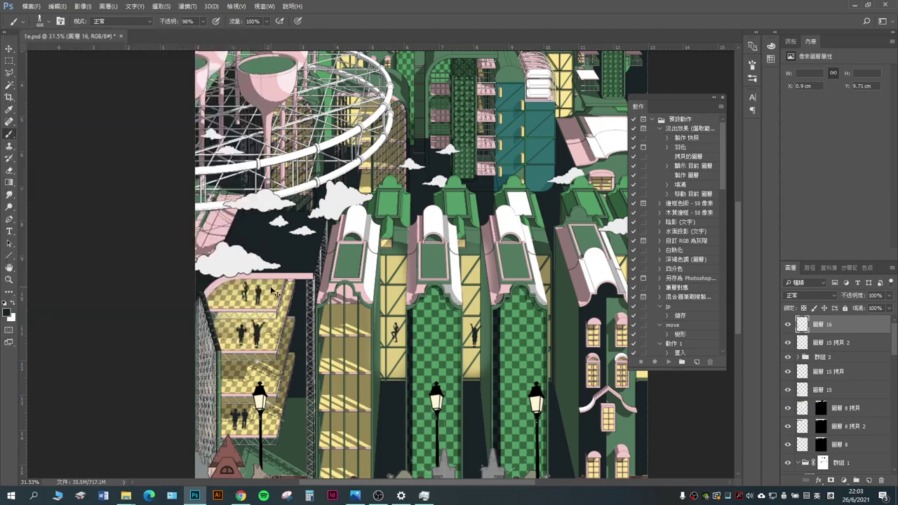
pyautogui.moveTo(290, 366); pyautogui.dragTo(259, 353)
pyautogui.click(6, 312)
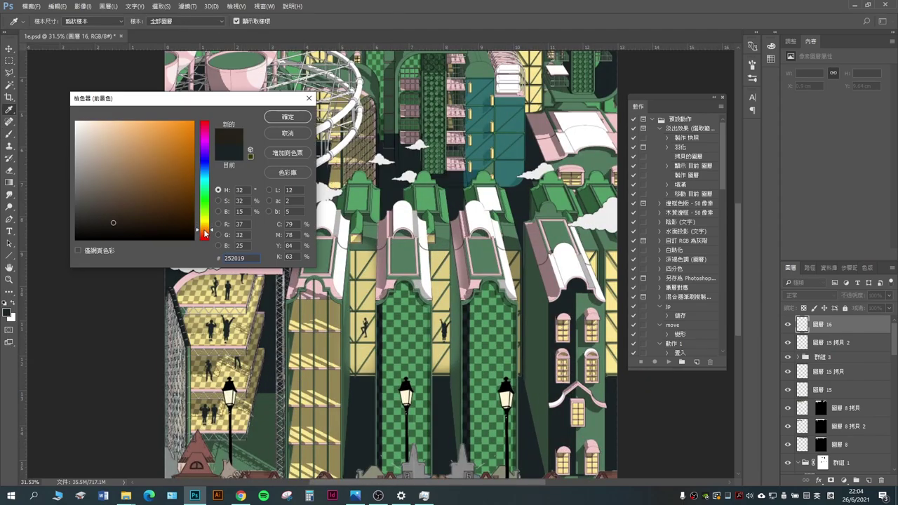
pyautogui.click(286, 116)
pyautogui.click(41, 21)
pyautogui.doubleClick(93, 205)
pyautogui.scroll(-2, 325, 361)
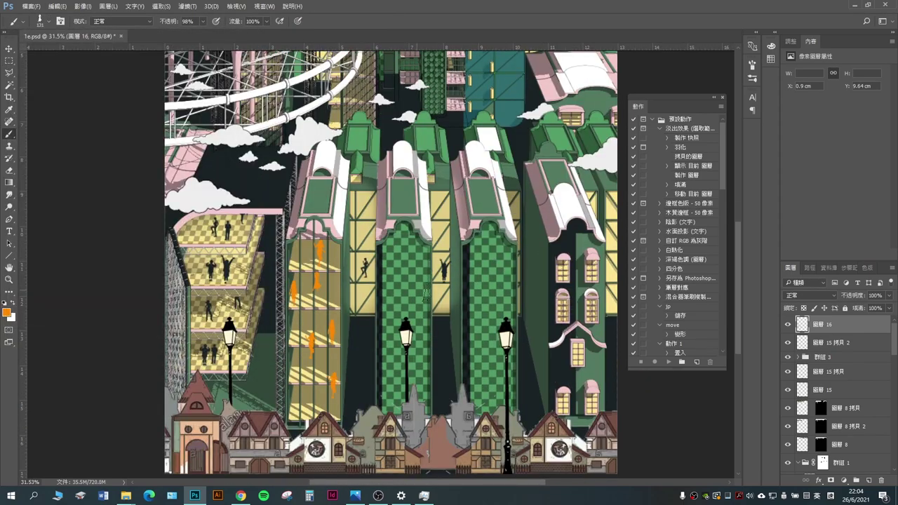
# Free Transform the red hat layer and move the hat onto the Ferris wheel.
pyautogui.press('m')
pyautogui.keyDown('alt'); pyautogui.scroll(2, 406, 259); pyautogui.keyUp('alt')
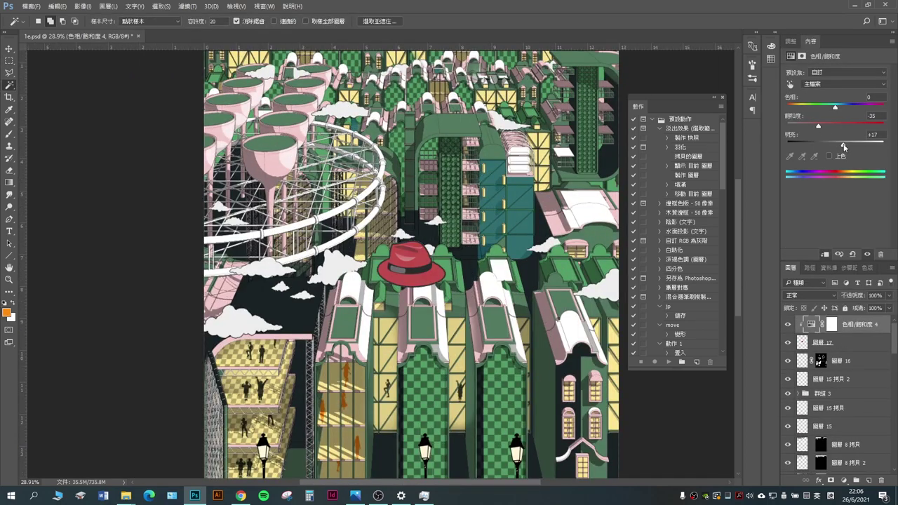
pyautogui.click(822, 342)
pyautogui.hotkey('ctrl', 't')
pyautogui.moveTo(411, 265); pyautogui.dragTo(324, 147)
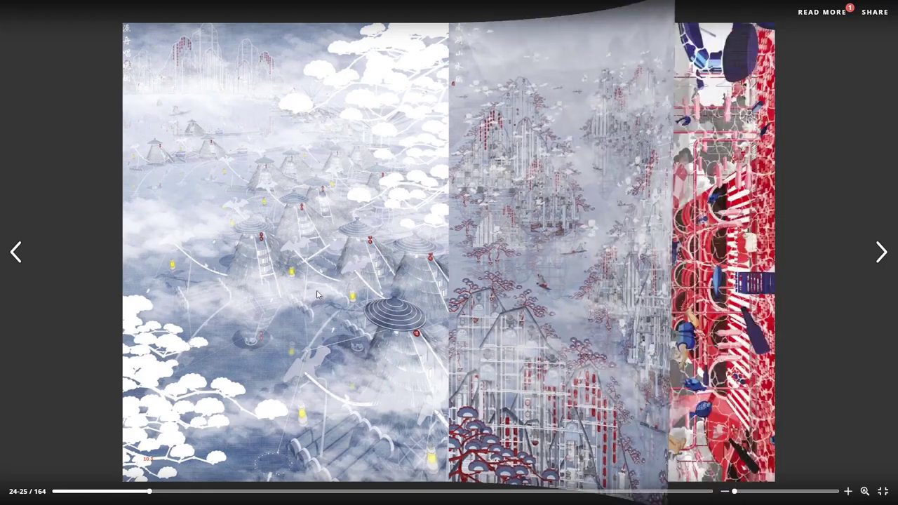
# Flip through the Issuu spreads, past the green city and 2018 title pages, to the Unit 10 text spread.
pyautogui.click(641, 320)
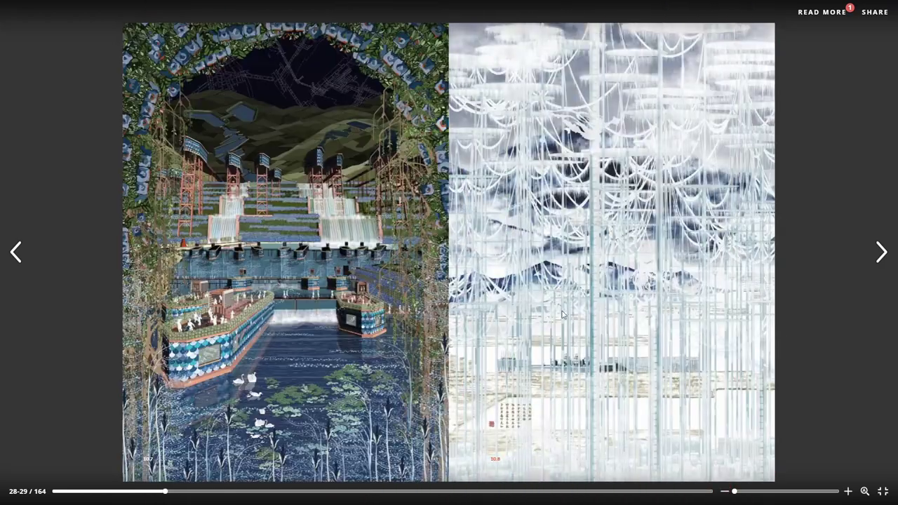
pyautogui.click(627, 320)
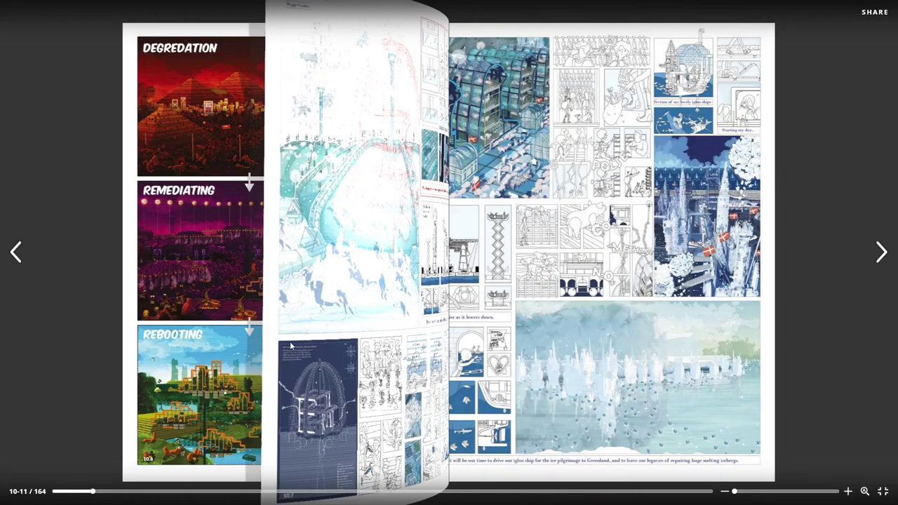
pyautogui.click(543, 360)
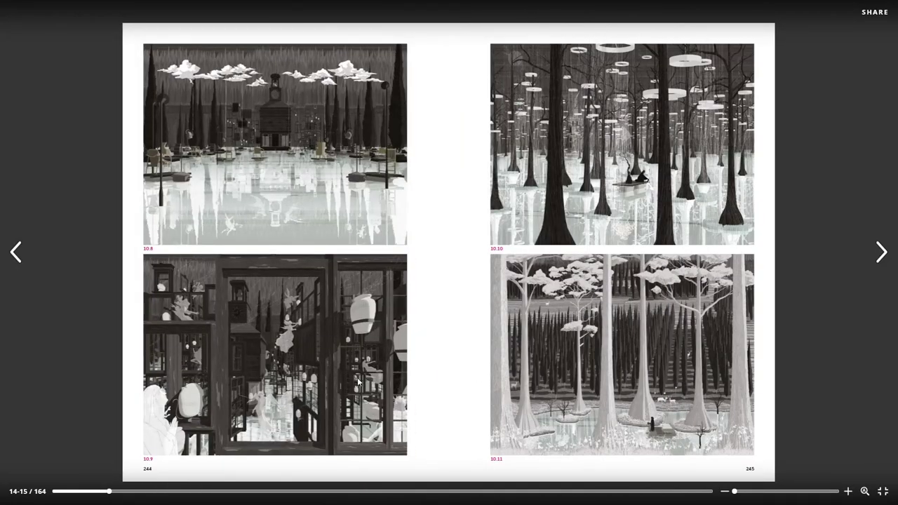
pyautogui.click(522, 385)
pyautogui.click(603, 385)
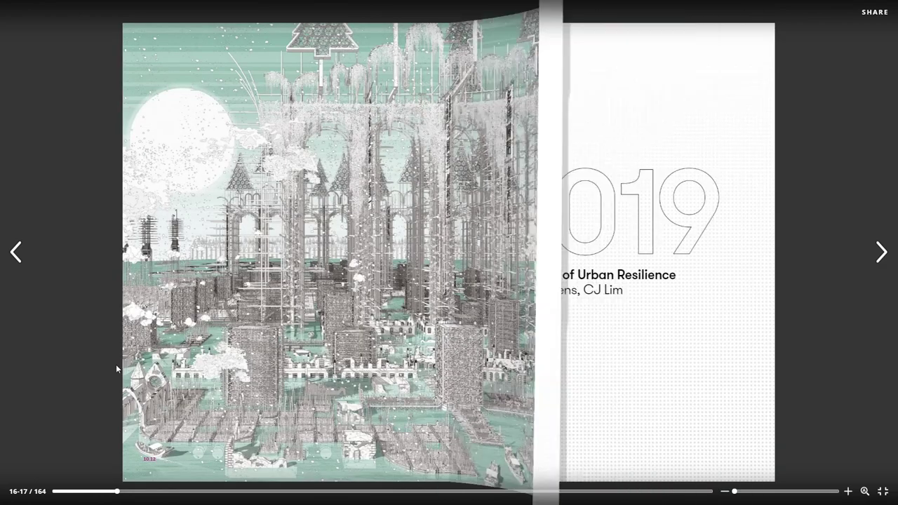
pyautogui.click(591, 372)
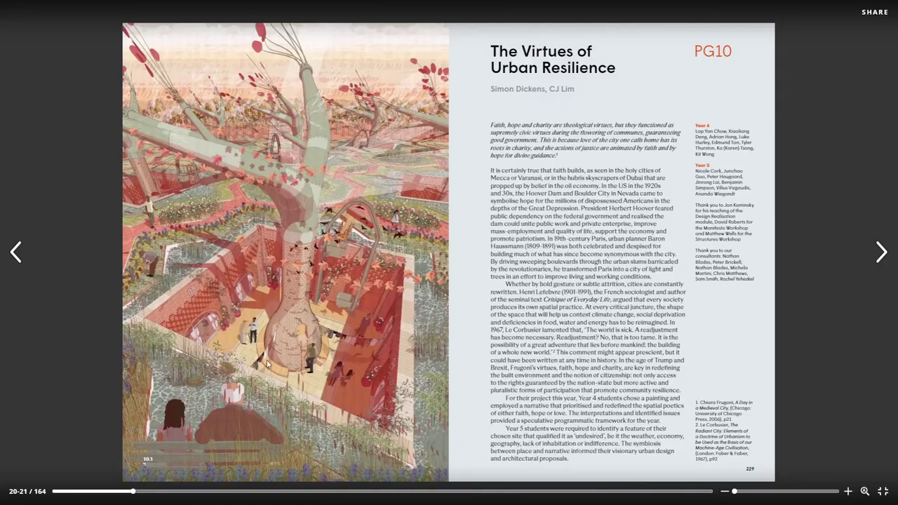
pyautogui.click(624, 387)
pyautogui.click(457, 377)
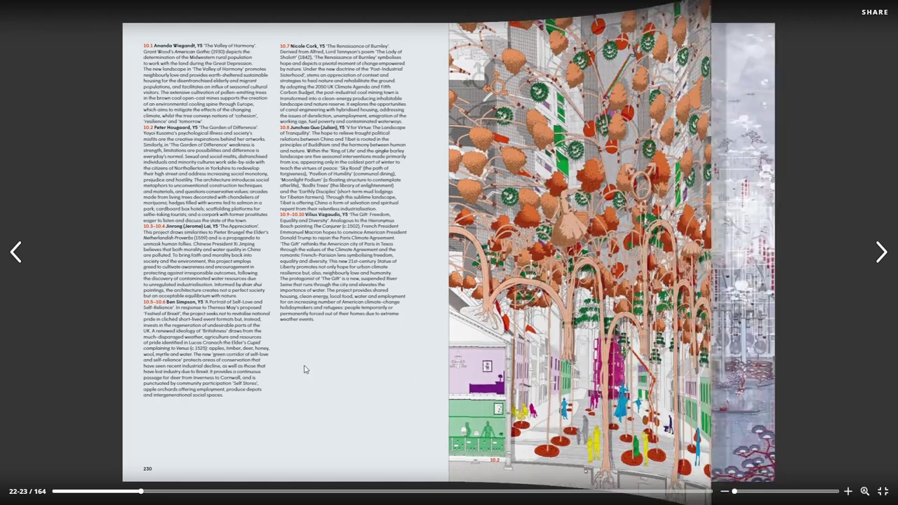
pyautogui.click(560, 379)
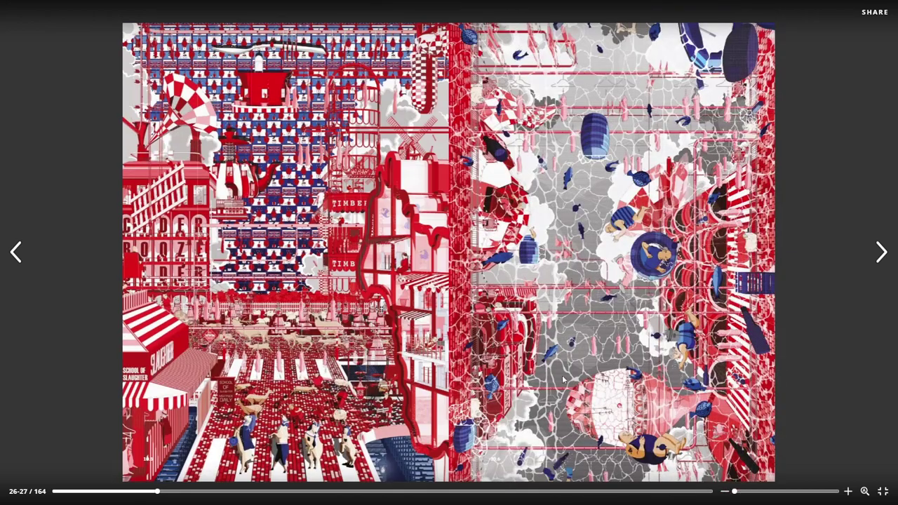
pyautogui.click(562, 379)
pyautogui.click(563, 379)
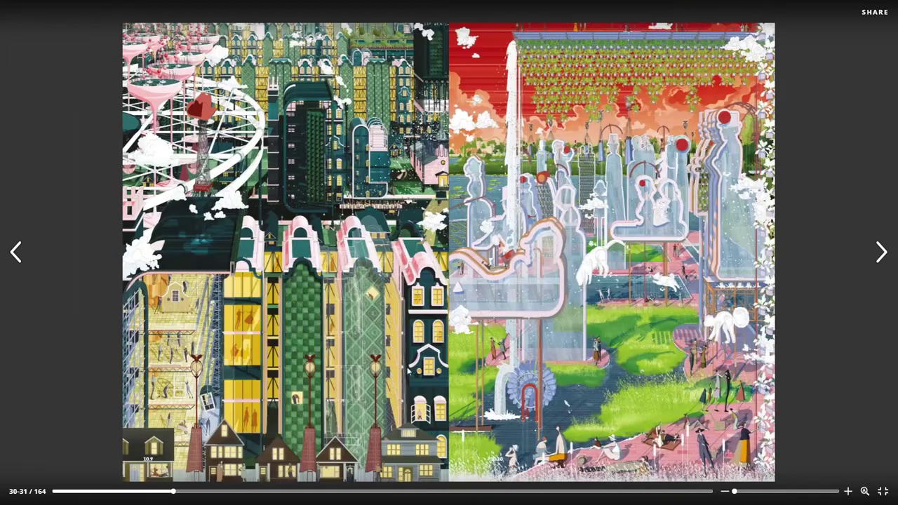
pyautogui.click(490, 382)
pyautogui.click(540, 401)
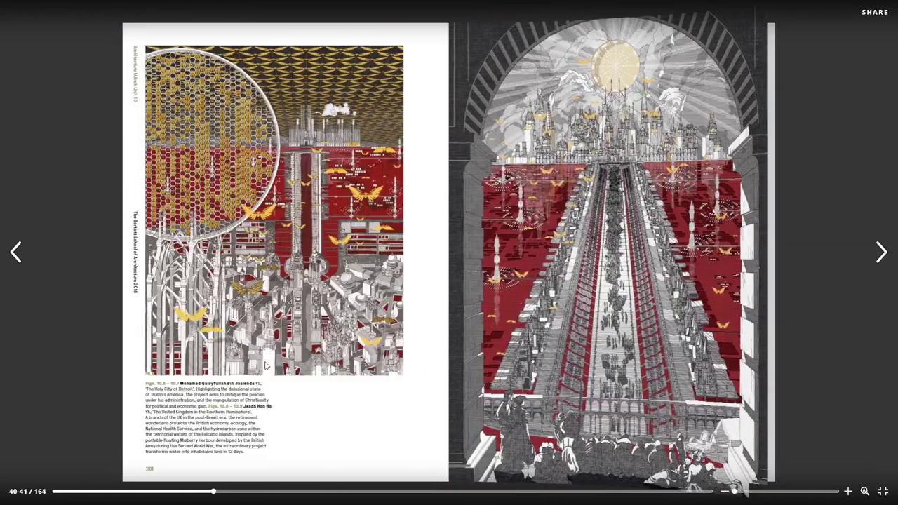
# Return to spread 10-11 and page forward again to the market illustration at spread 38-39.
pyautogui.click(572, 377)
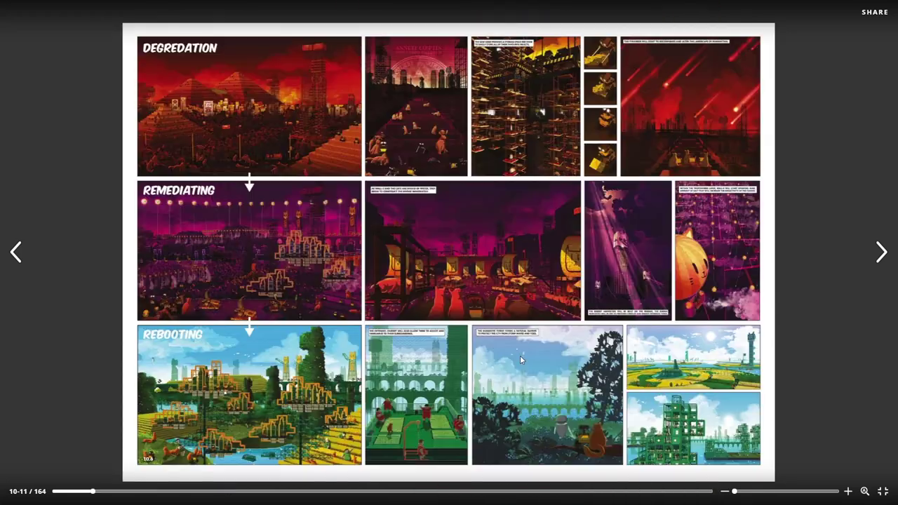
pyautogui.click(515, 355)
pyautogui.press('Right')
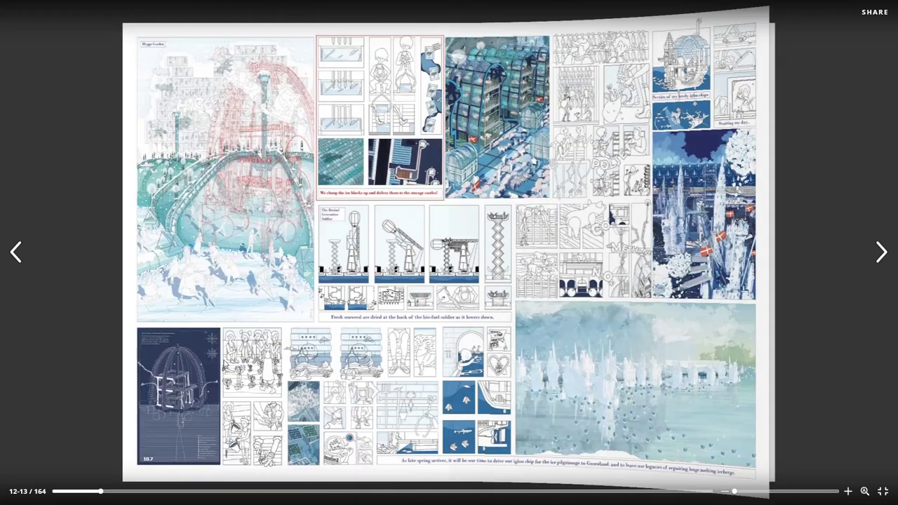
pyautogui.click(572, 384)
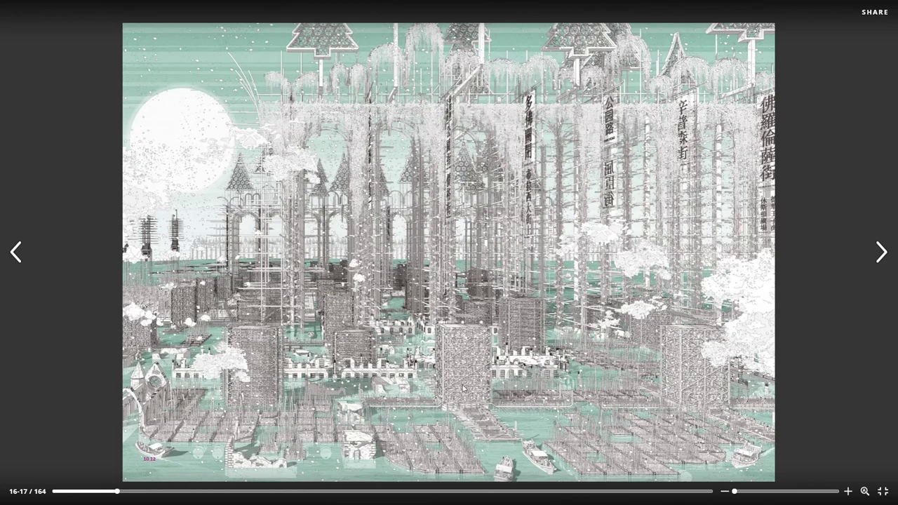
pyautogui.click(657, 385)
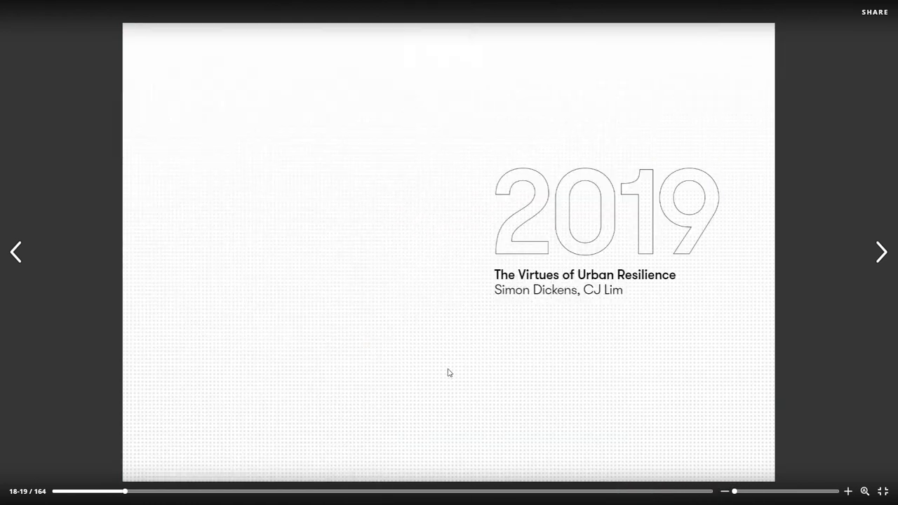
pyautogui.press('Right')
pyautogui.click(633, 387)
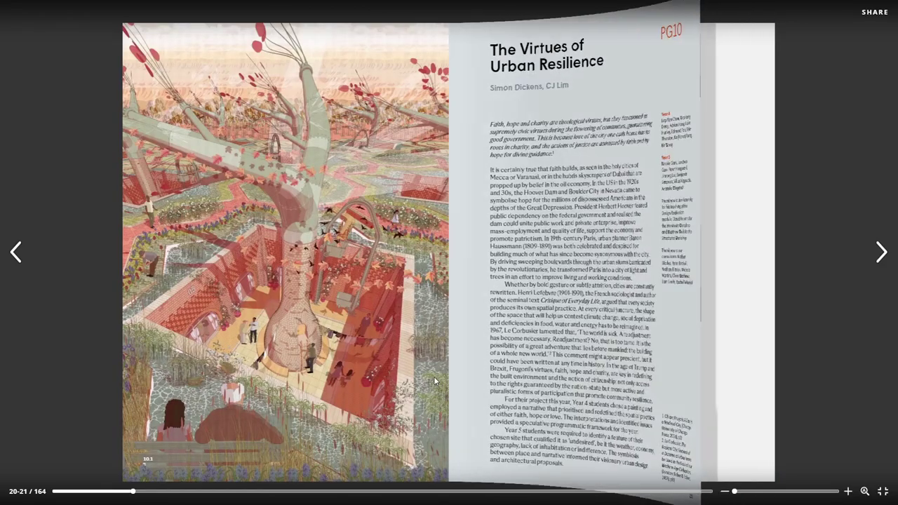
pyautogui.press('Right')
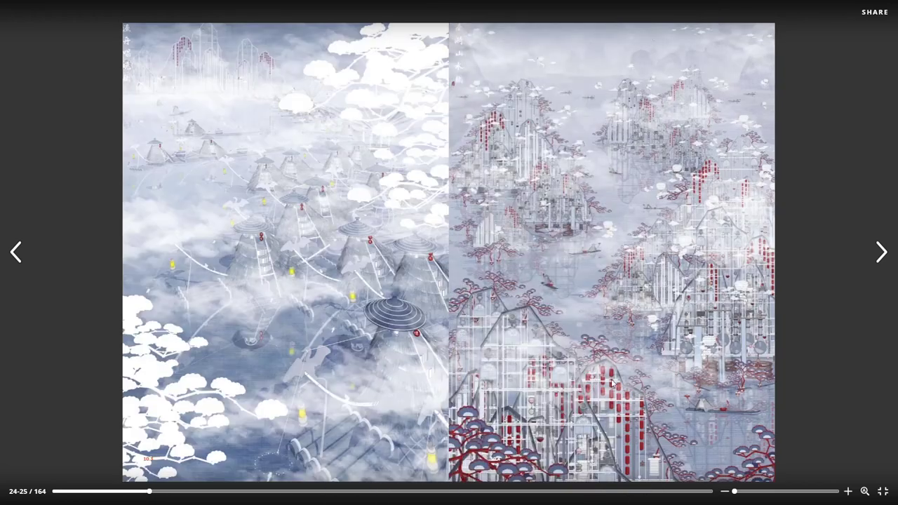
pyautogui.click(611, 382)
pyautogui.press('Right')
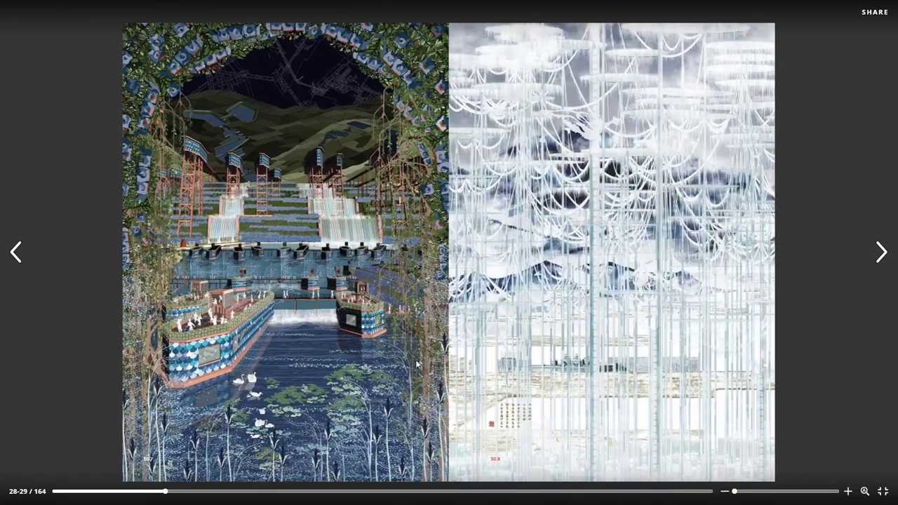
pyautogui.click(514, 352)
pyautogui.click(483, 380)
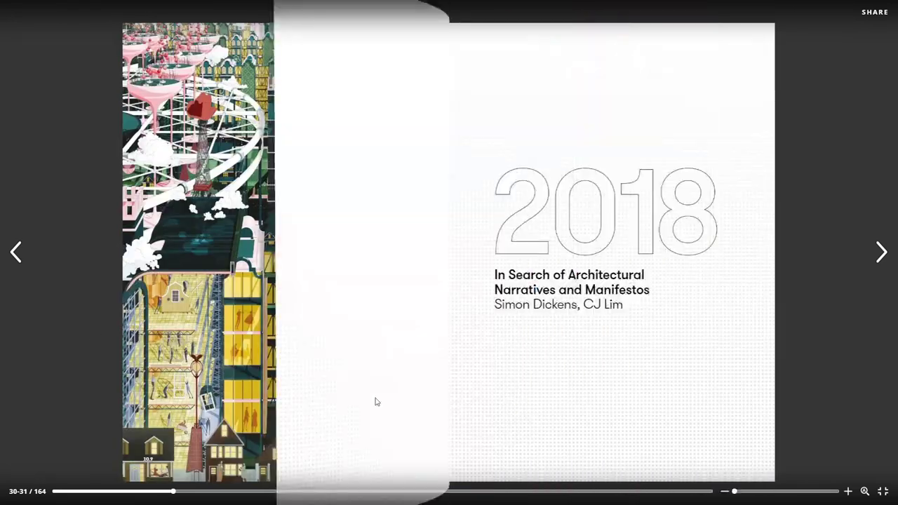
pyautogui.press('Right')
pyautogui.press('Right')
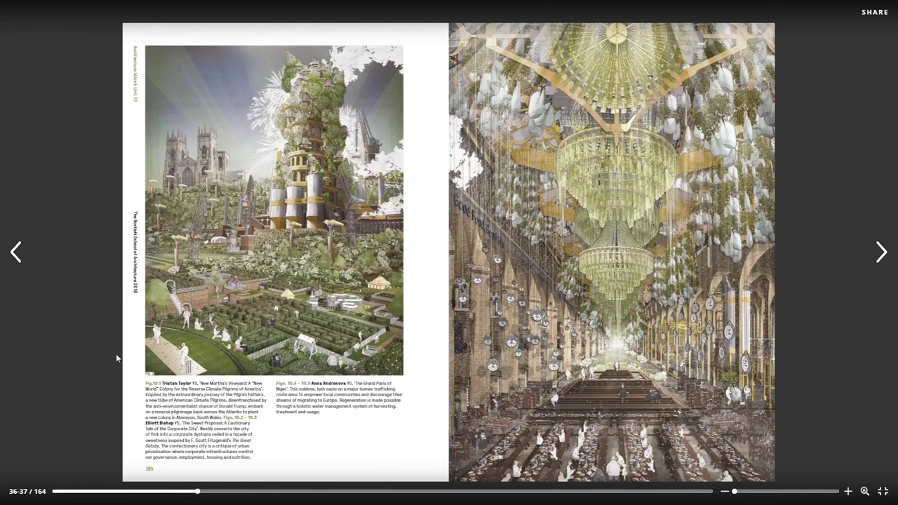
pyautogui.click(523, 362)
pyautogui.click(546, 364)
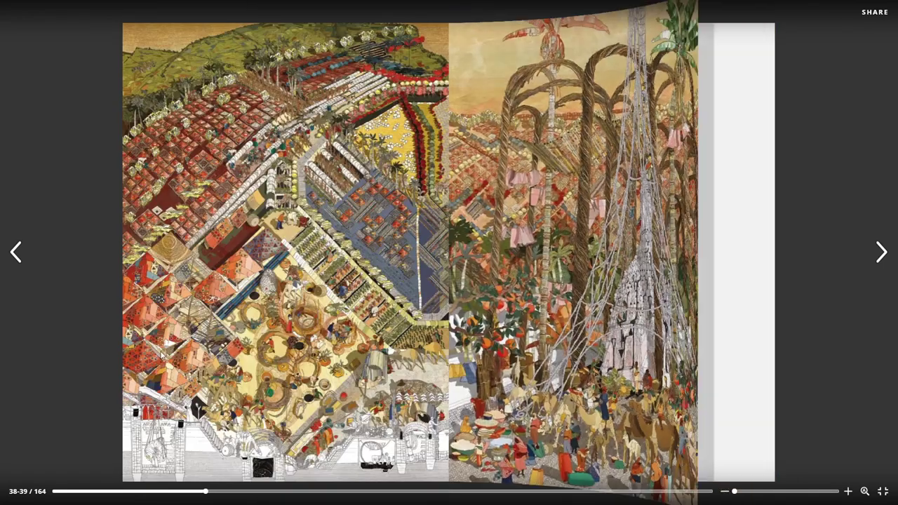